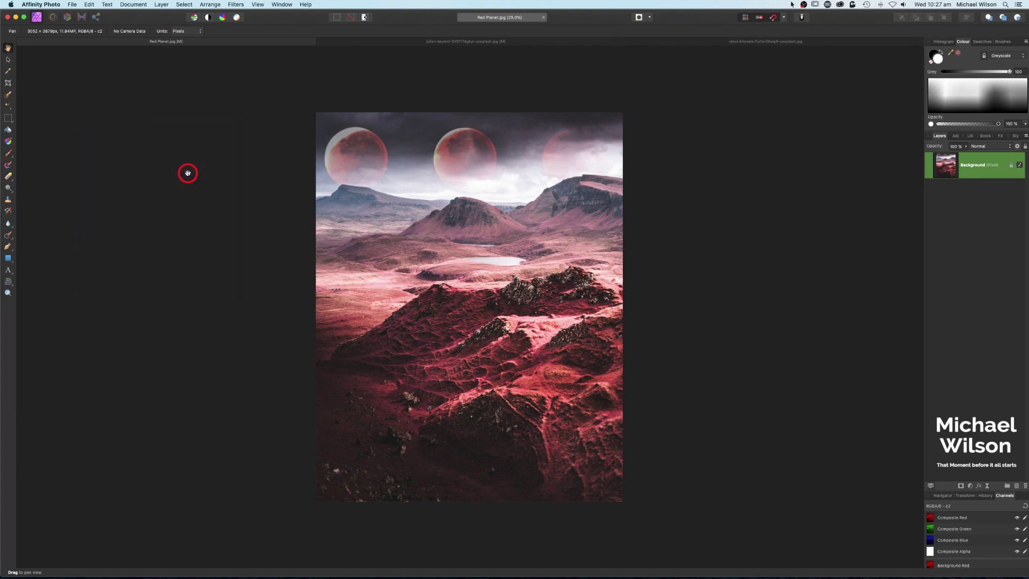
Bring up the original green landscape photo from the julien-laurent document tab
{"action": "left_click", "coordinate": [409, 41]}
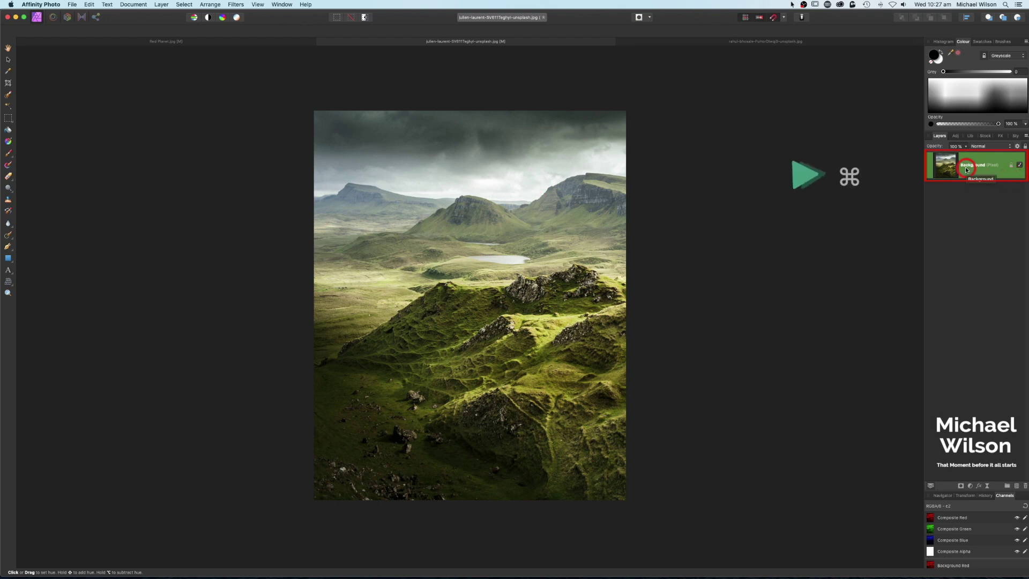
Duplicate the landscape layer, invert the copy, and set its blend mode to Colour
{"action": "key", "text": "super+j"}
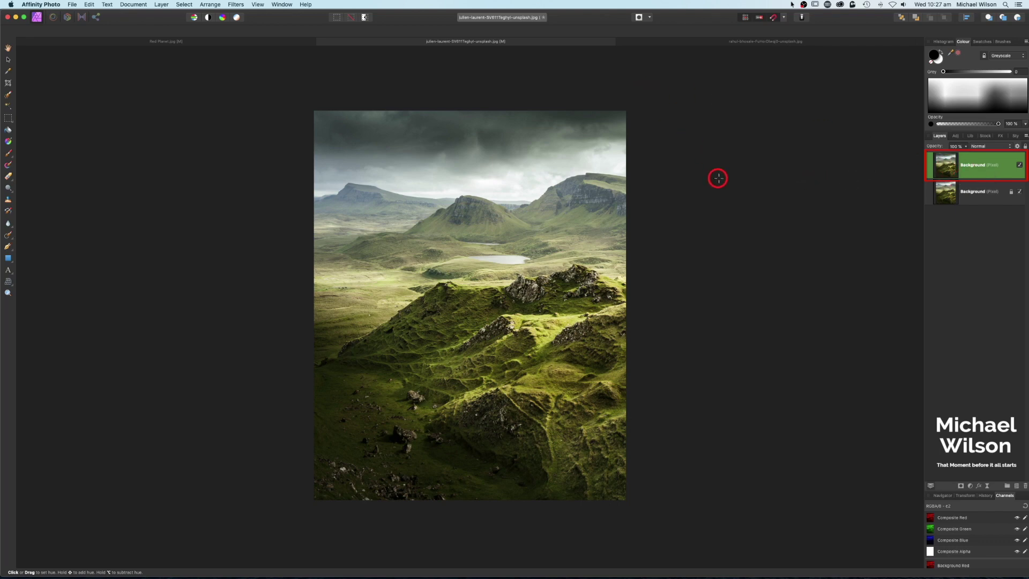
{"action": "left_click", "coordinate": [161, 5]}
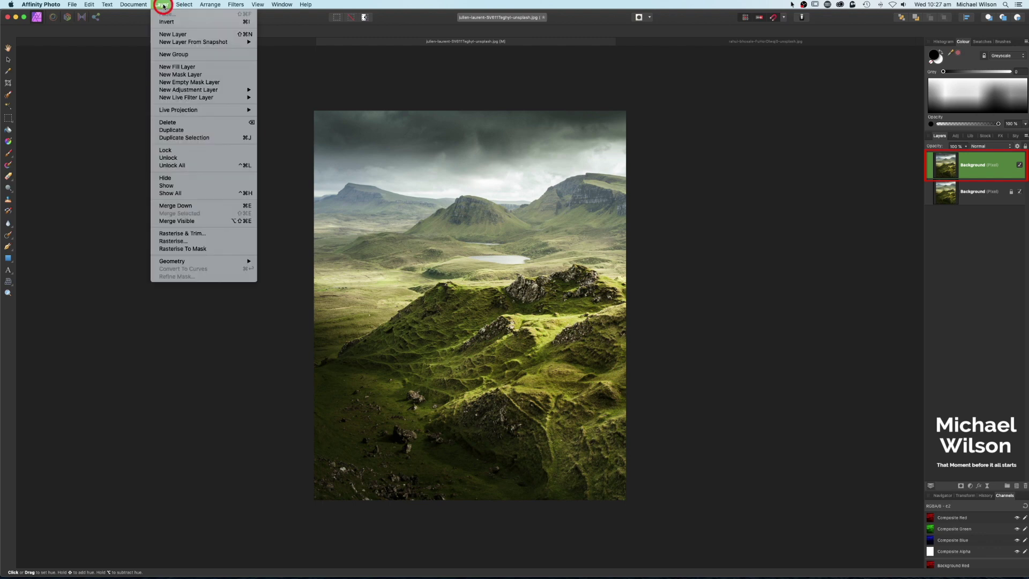
{"action": "double_click", "coordinate": [973, 164]}
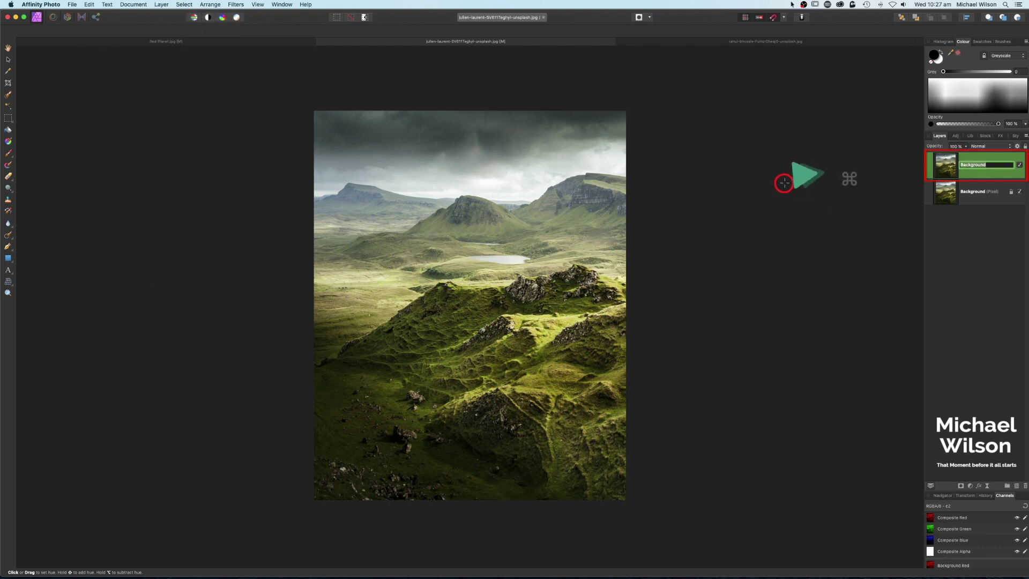
{"action": "key", "text": "super+i"}
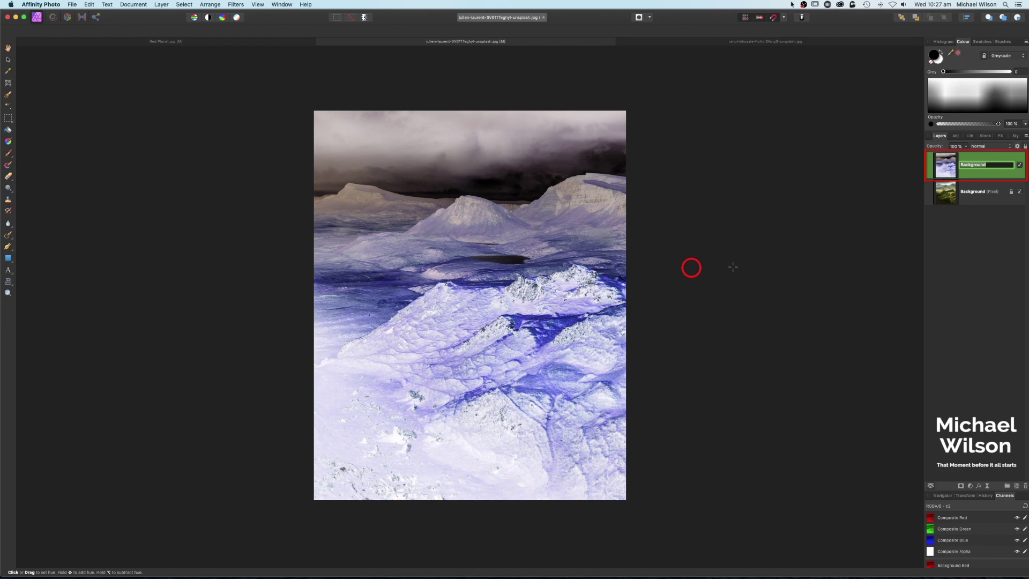
{"action": "left_click", "coordinate": [989, 146]}
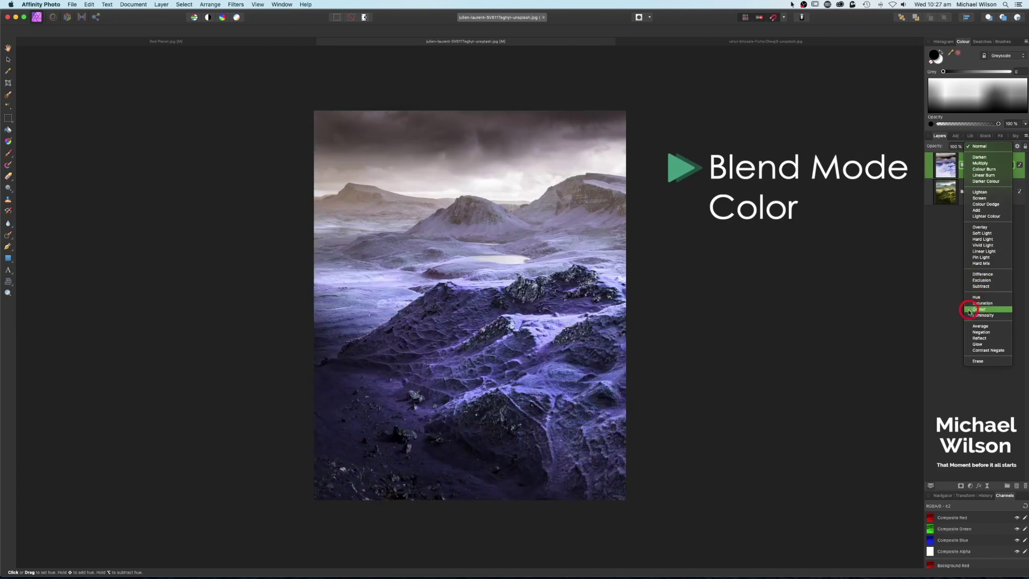
{"action": "left_click", "coordinate": [971, 309]}
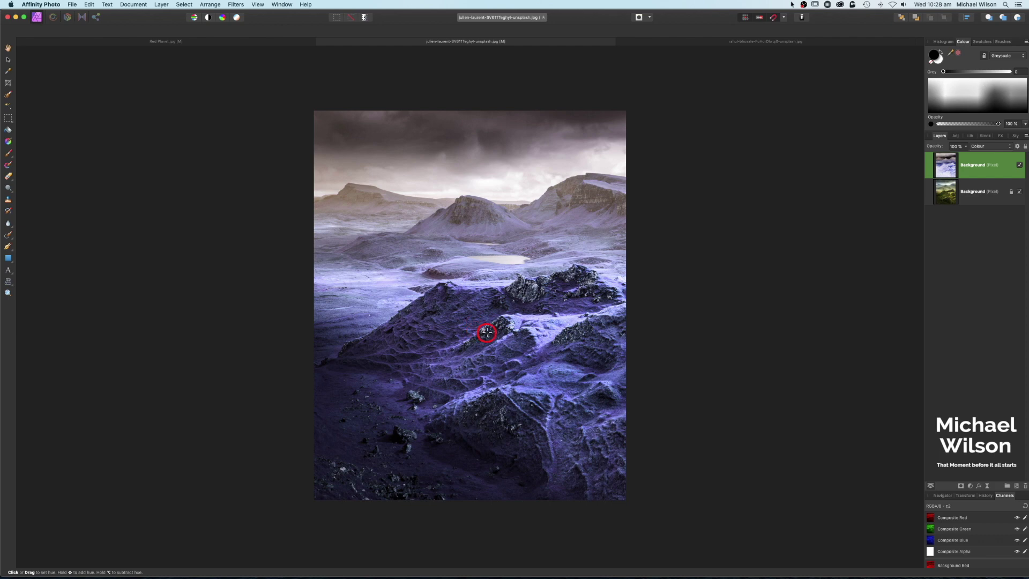
Add a Channel Mixer adjustment and set the Red output to Red 0%, Blue 100%
{"action": "left_click", "coordinate": [970, 486]}
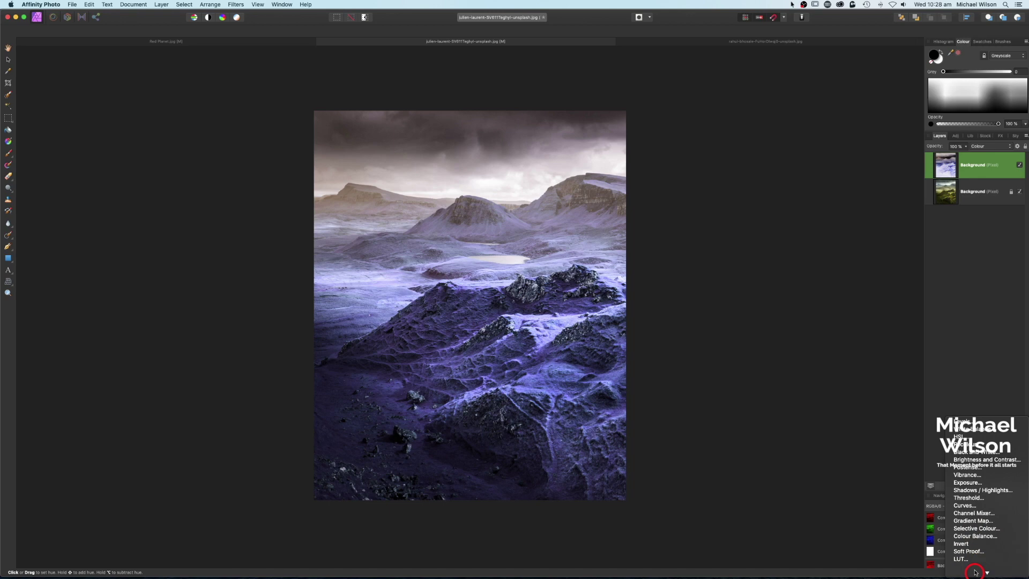
{"action": "left_click", "coordinate": [980, 510]}
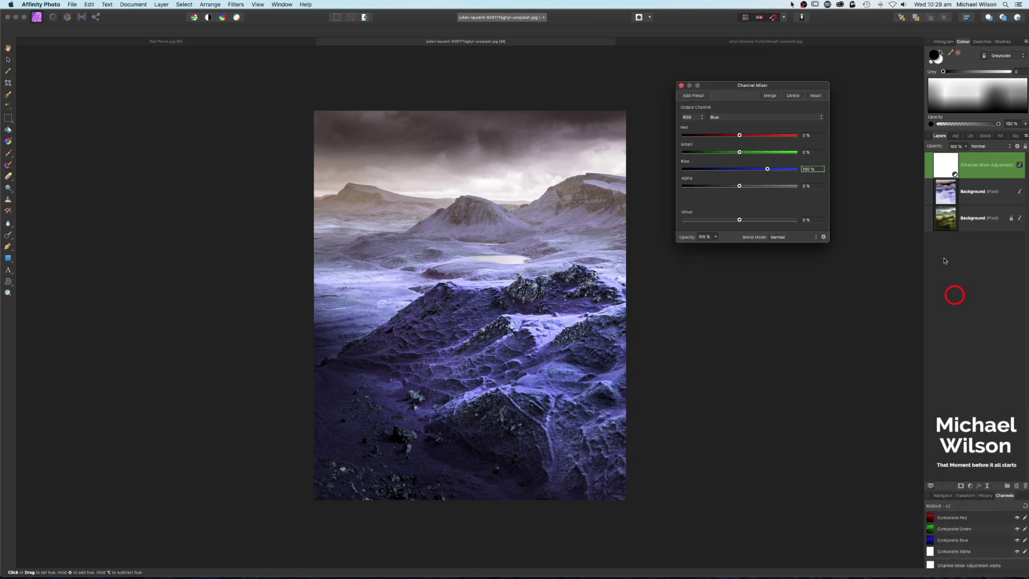
{"action": "left_click_drag", "start_coordinate": [800, 88], "coordinate": [796, 107]}
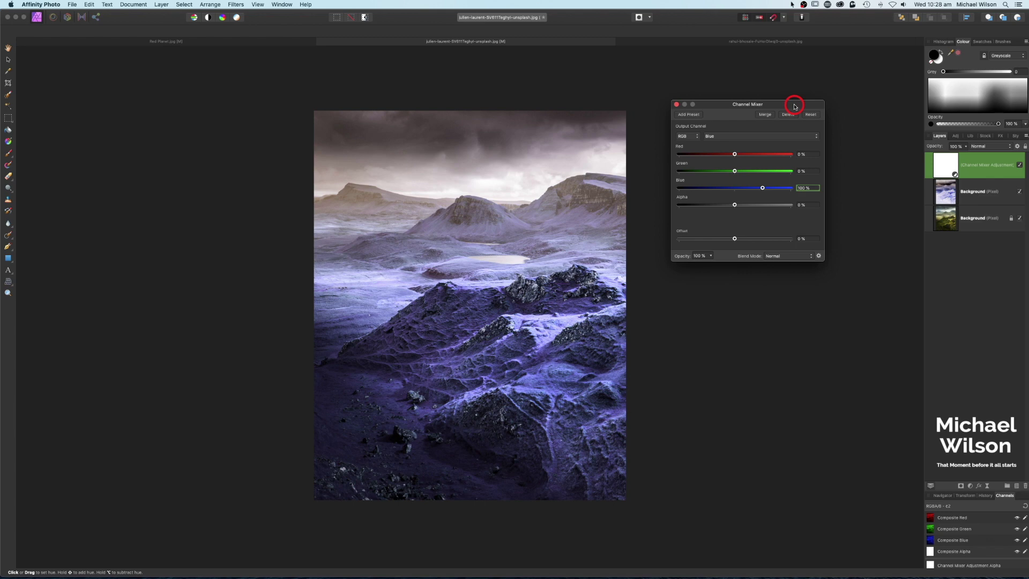
{"action": "left_click", "coordinate": [745, 138]}
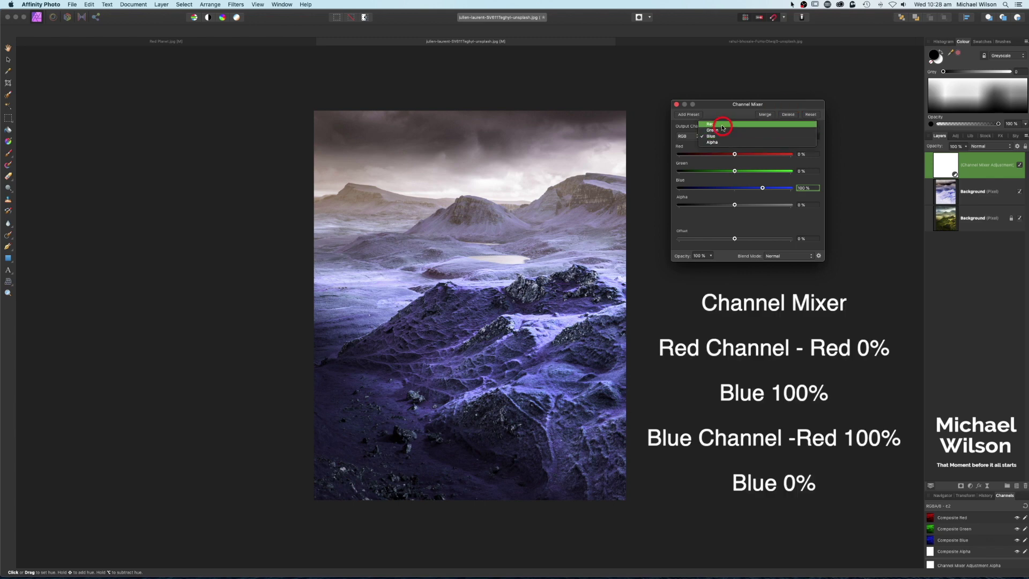
{"action": "left_click", "coordinate": [722, 125]}
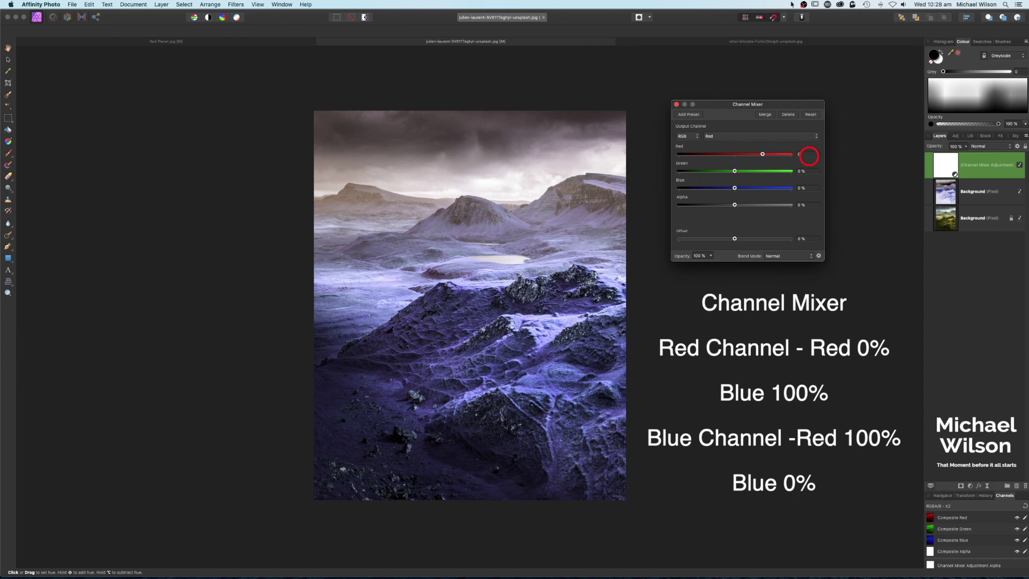
{"action": "key", "text": "Return"}
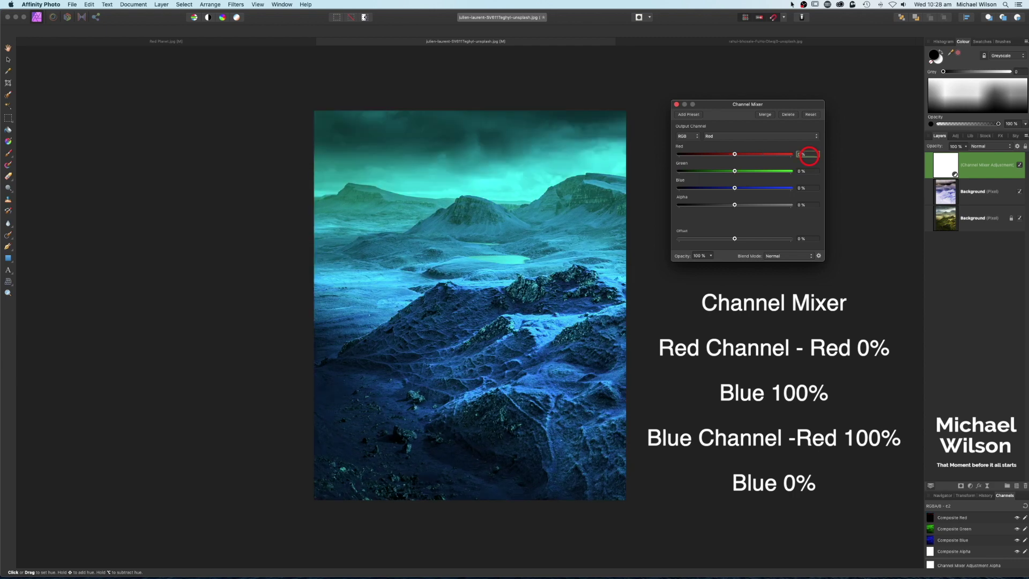
{"action": "left_click", "coordinate": [802, 188]}
{"action": "type", "text": "100"}
{"action": "key", "text": "Return"}
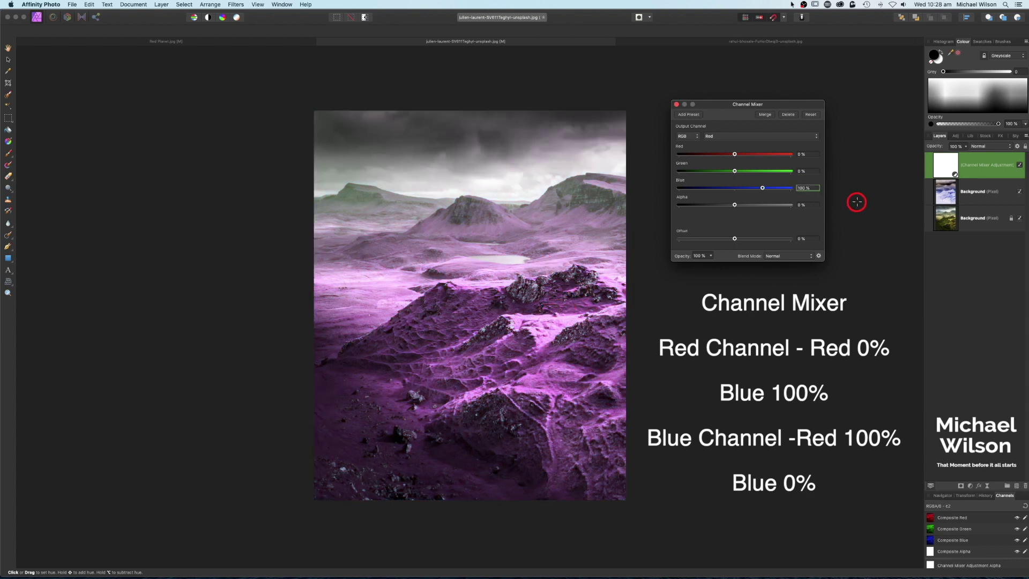
Set the Channel Mixer's Blue output to Red 100%, Blue 0%
{"action": "left_click", "coordinate": [736, 137]}
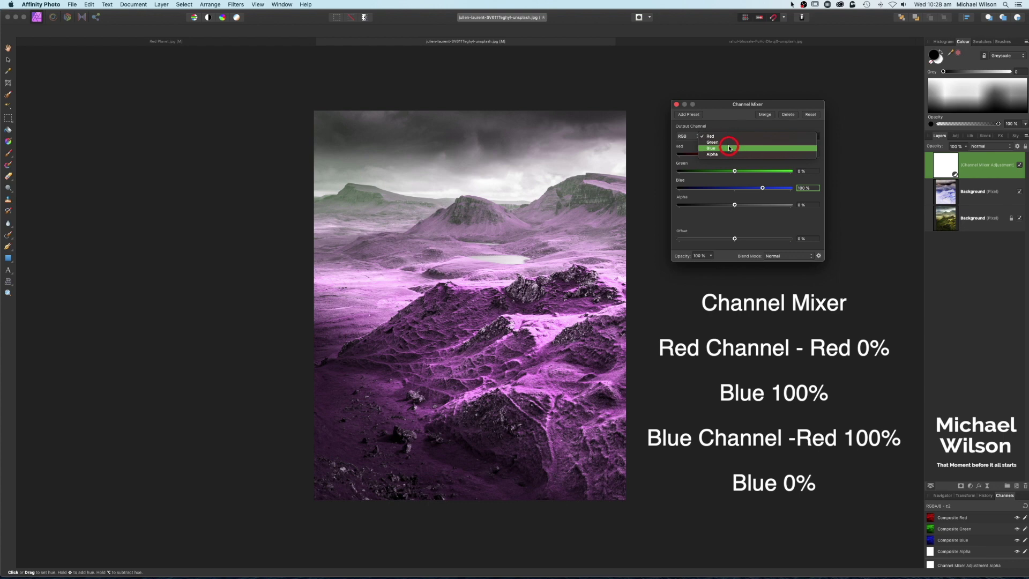
{"action": "left_click", "coordinate": [729, 149]}
{"action": "left_click", "coordinate": [802, 155]}
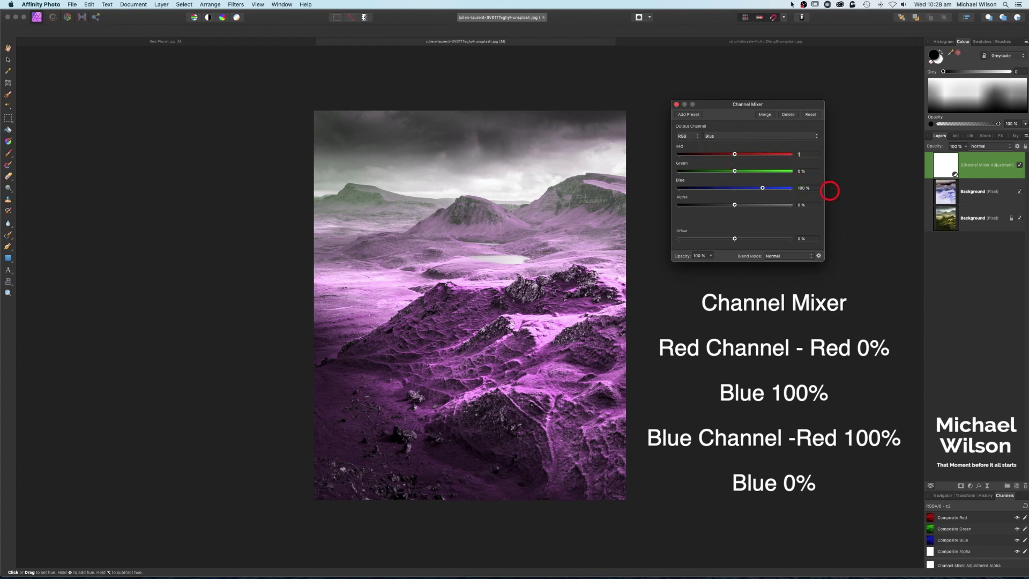
{"action": "type", "text": "100"}
{"action": "key", "text": "Return"}
{"action": "left_click", "coordinate": [804, 188]}
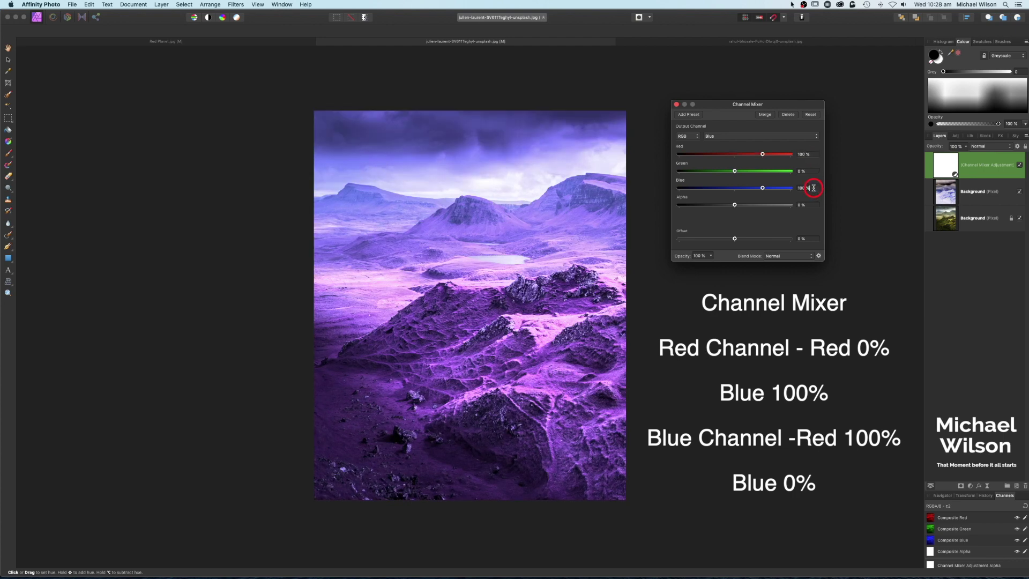
{"action": "key", "text": "Return"}
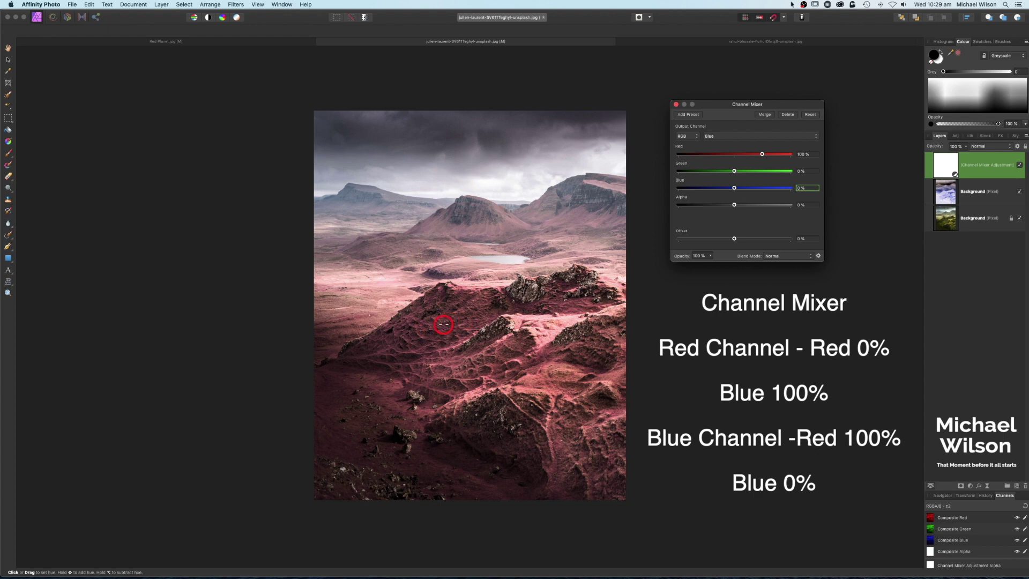
Add an HSL Shift adjustment limited to reds and raise their saturation slightly
{"action": "left_click", "coordinate": [677, 105]}
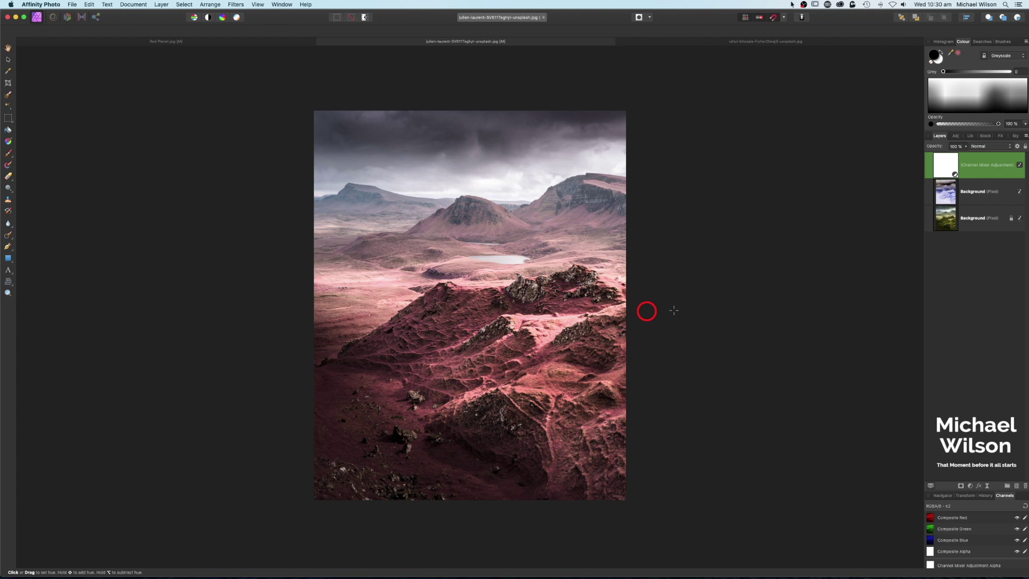
{"action": "left_click", "coordinate": [971, 485]}
{"action": "left_click", "coordinate": [966, 506]}
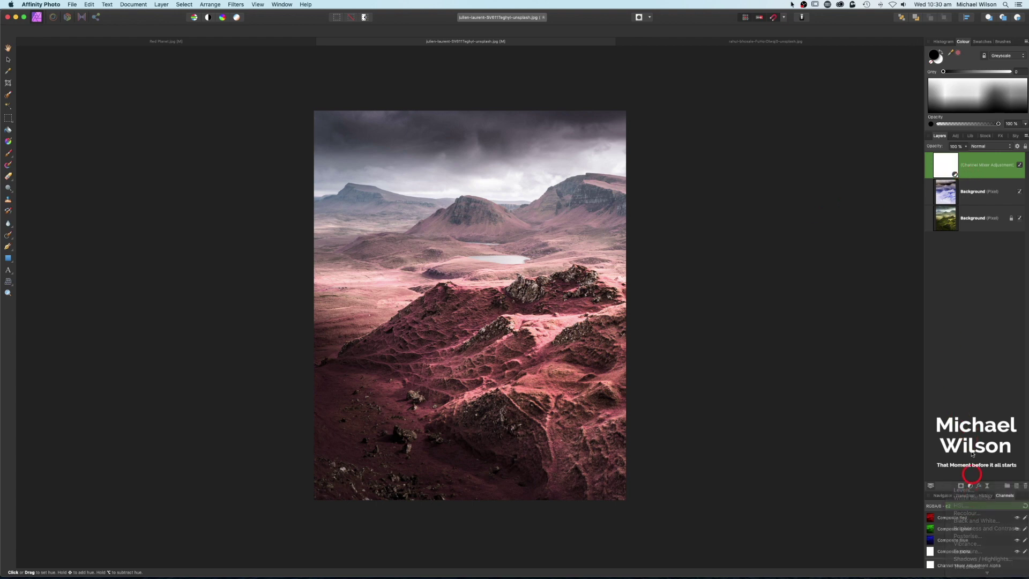
{"action": "left_click_drag", "start_coordinate": [779, 88], "coordinate": [774, 115]}
{"action": "left_click", "coordinate": [720, 210]}
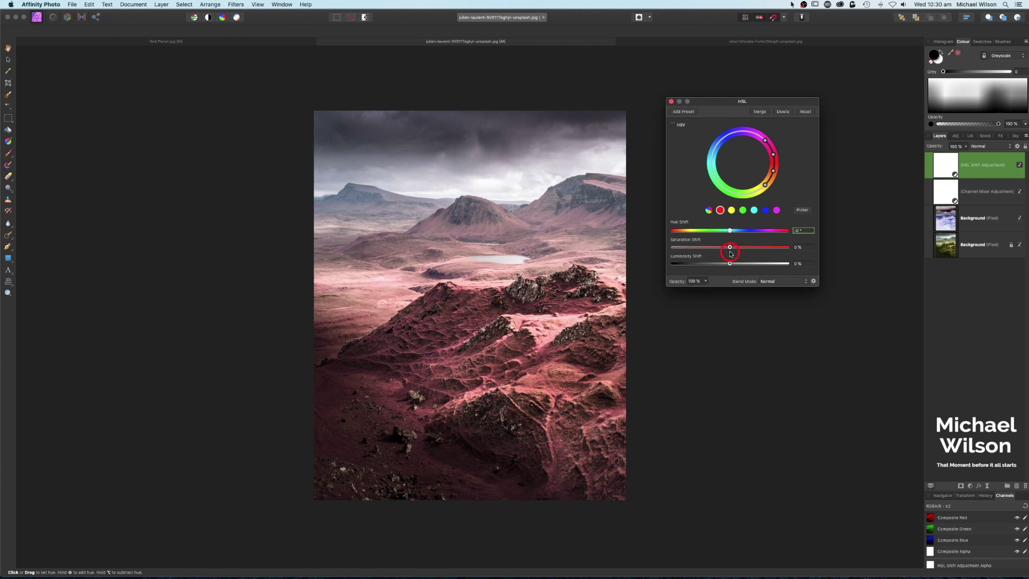
{"action": "left_click", "coordinate": [731, 231]}
{"action": "left_click", "coordinate": [731, 248]}
{"action": "mouse_move", "coordinate": [736, 250]}
{"action": "left_mouse_down"}
{"action": "mouse_move", "coordinate": [755, 250]}
{"action": "mouse_move", "coordinate": [740, 251]}
{"action": "left_mouse_up"}
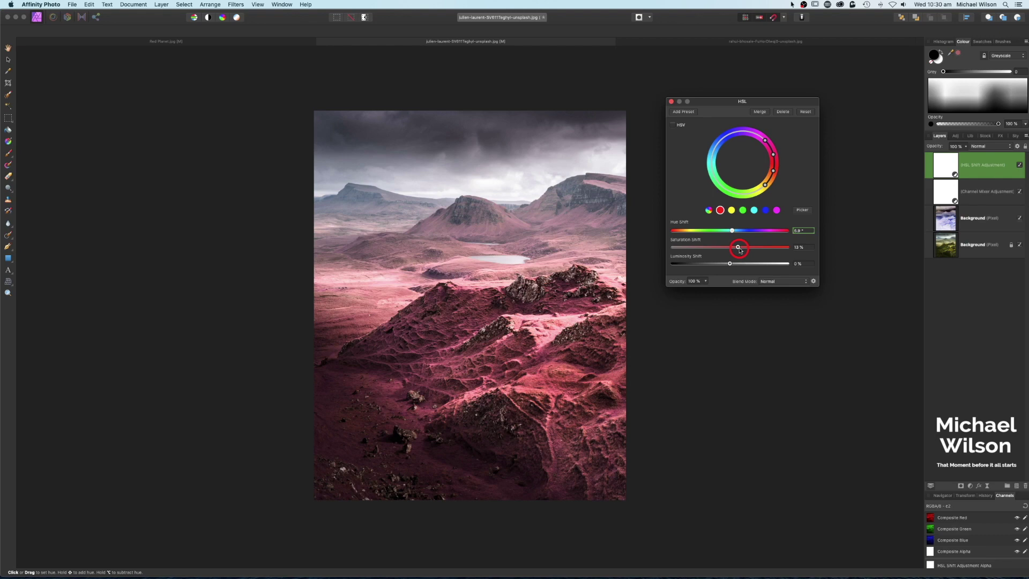
{"action": "left_click", "coordinate": [672, 101]}
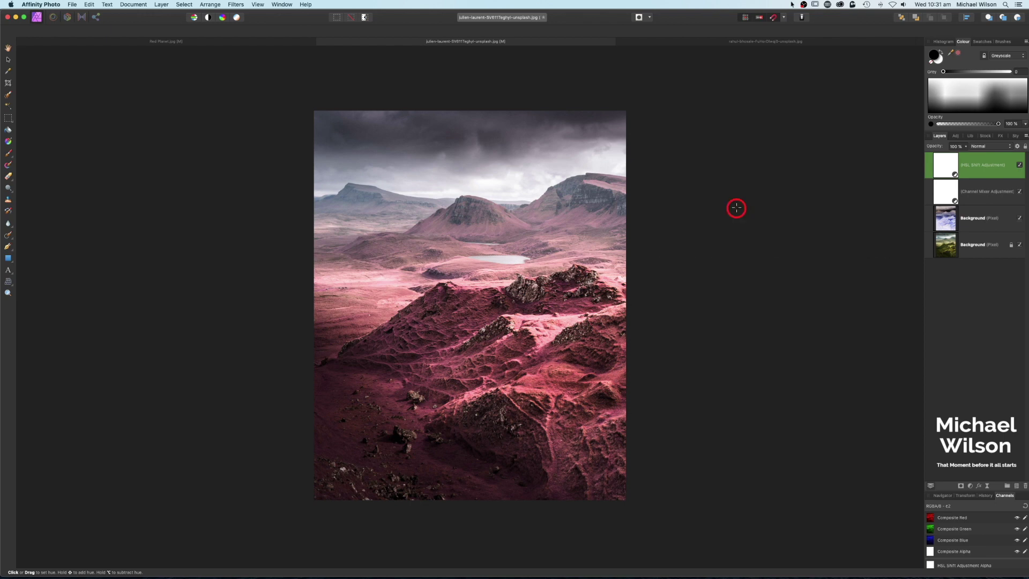
Copy the three-moon lunar eclipse image and return to the pink landscape document
{"action": "left_click", "coordinate": [686, 43]}
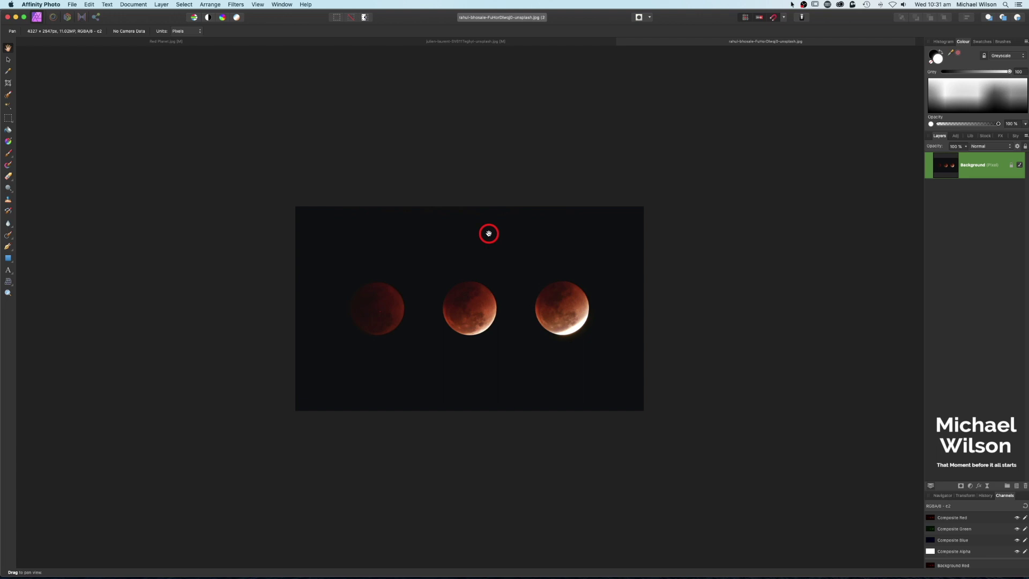
{"action": "key", "text": "super+c"}
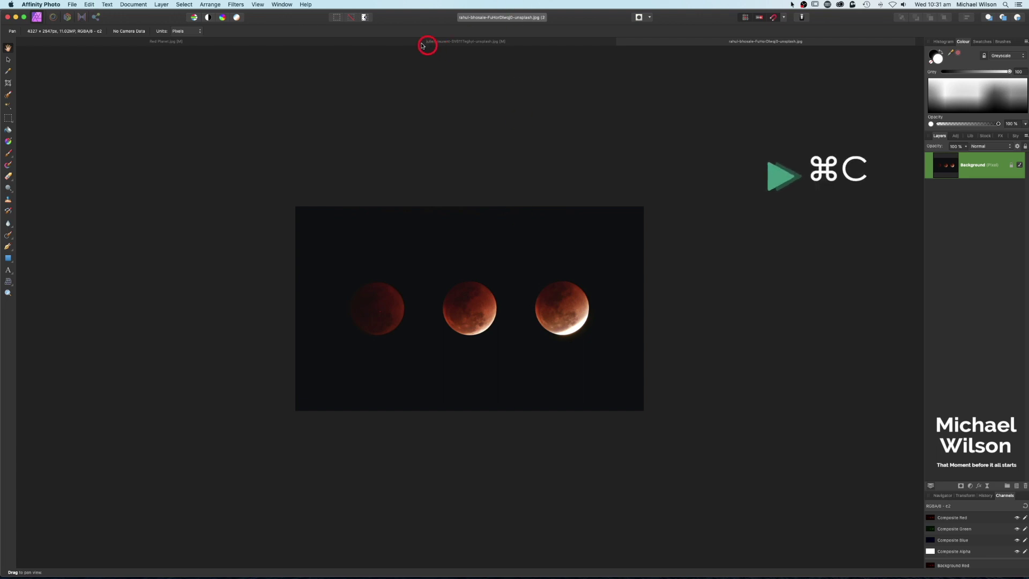
{"action": "left_click", "coordinate": [405, 44]}
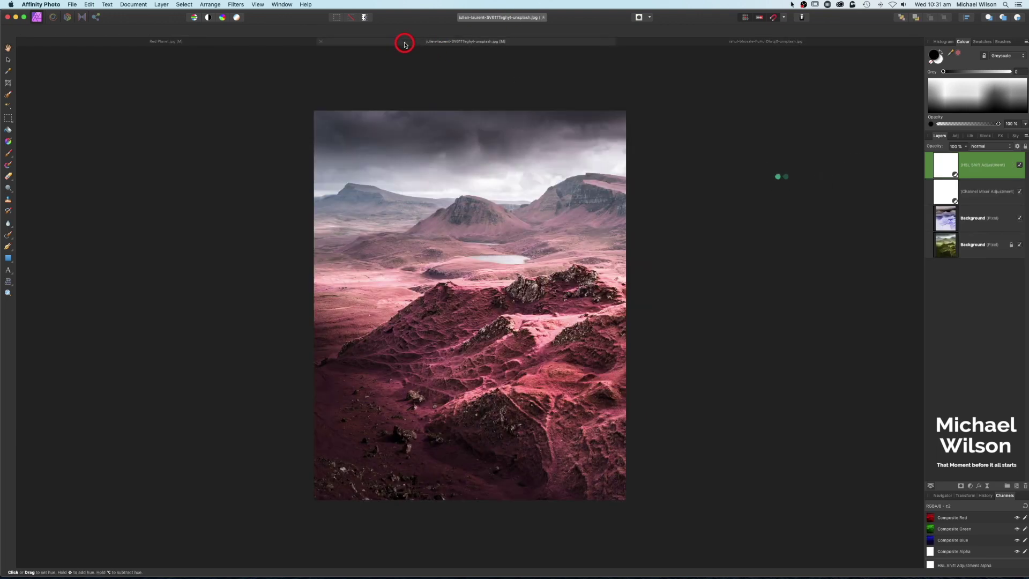
Paste the eclipse moons image, then scale and position it over the sky with zero rotation
{"action": "key", "text": "super+v"}
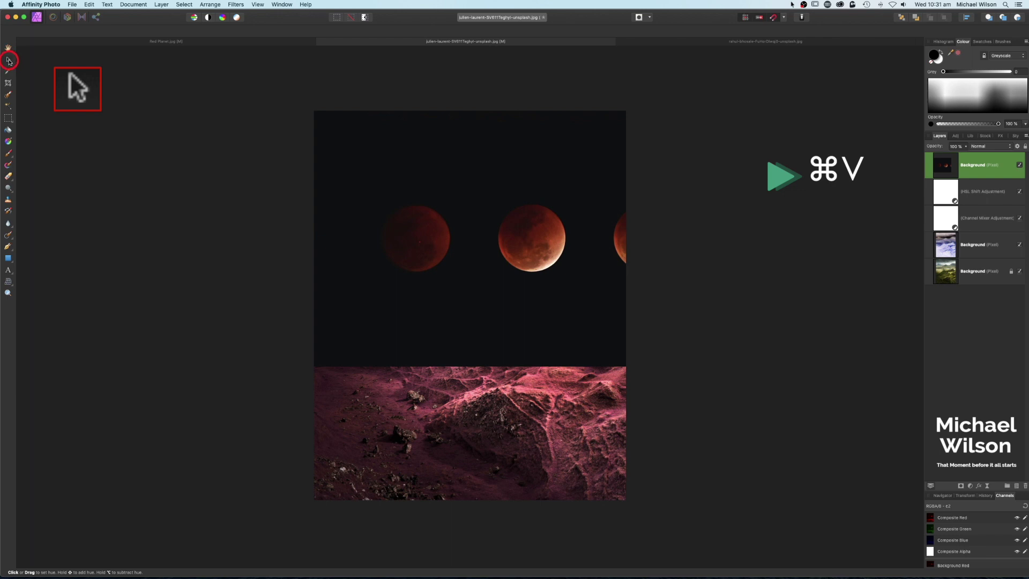
{"action": "left_click", "coordinate": [9, 59]}
{"action": "left_click_drag", "start_coordinate": [319, 116], "coordinate": [500, 219]}
{"action": "left_click_drag", "start_coordinate": [606, 254], "coordinate": [477, 189]}
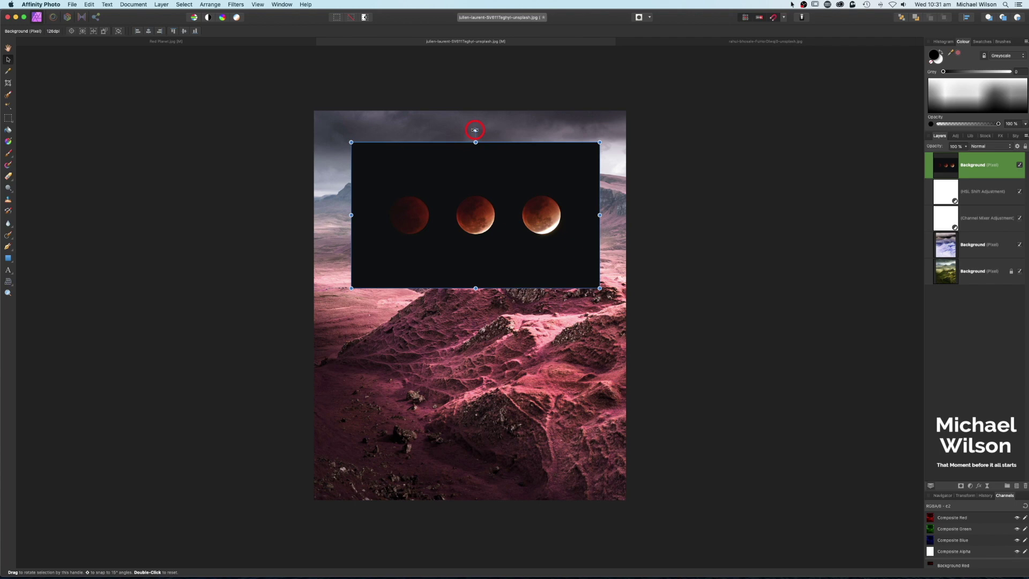
{"action": "left_click_drag", "start_coordinate": [477, 130], "coordinate": [469, 234]}
{"action": "double_click", "coordinate": [469, 233]}
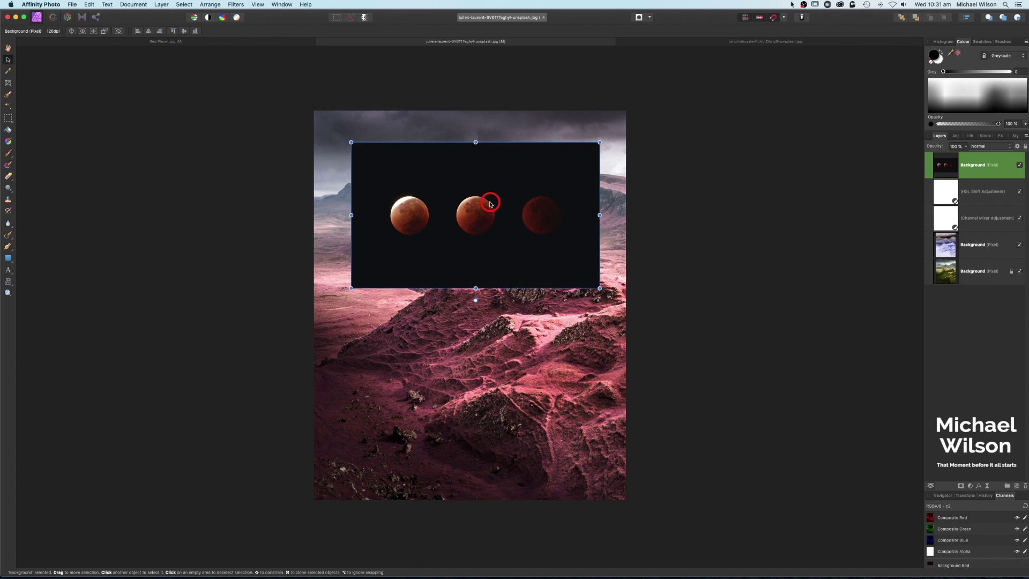
{"action": "left_click_drag", "start_coordinate": [474, 197], "coordinate": [469, 185]}
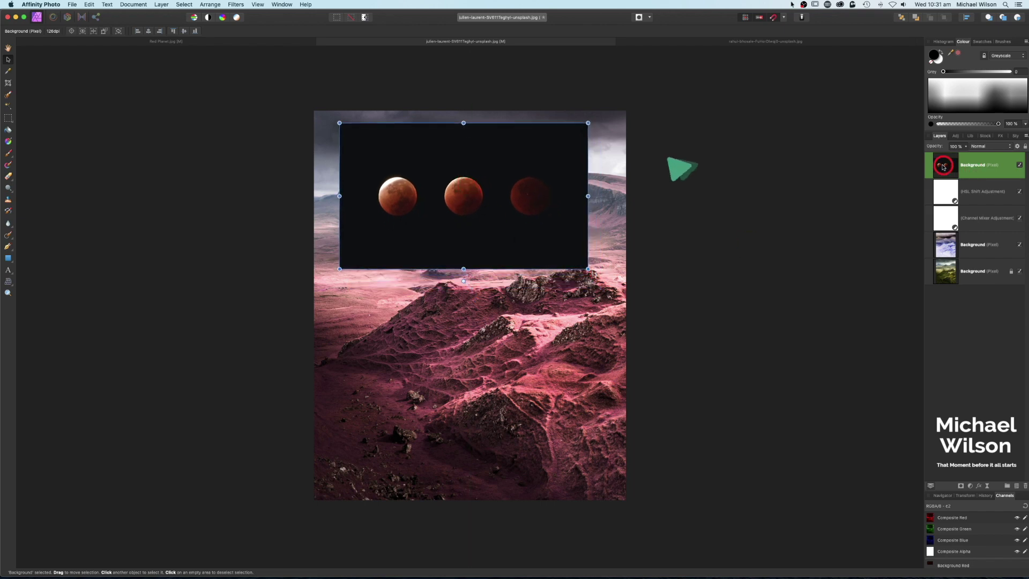
Set the moons layer to Screen blend mode and enlarge it across the whole sky
{"action": "left_click", "coordinate": [989, 146]}
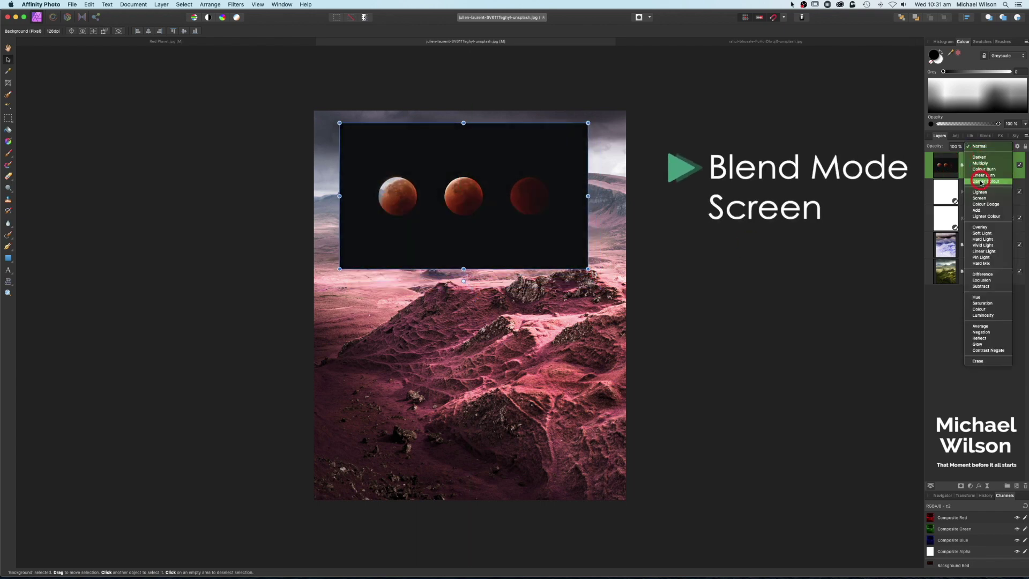
{"action": "left_click", "coordinate": [980, 198]}
{"action": "left_click_drag", "start_coordinate": [340, 123], "coordinate": [270, 82]}
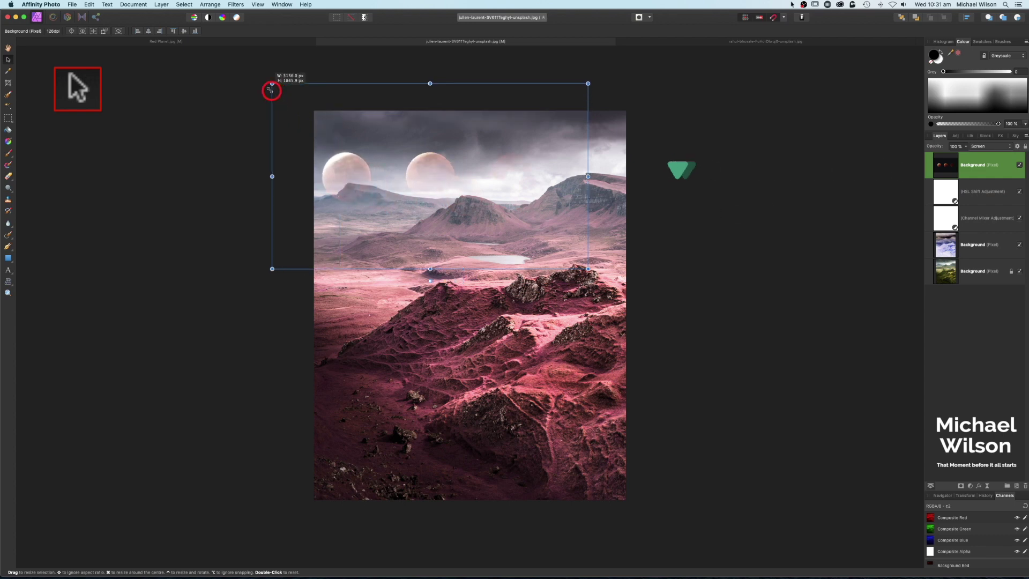
{"action": "left_click_drag", "start_coordinate": [589, 268], "coordinate": [576, 233]}
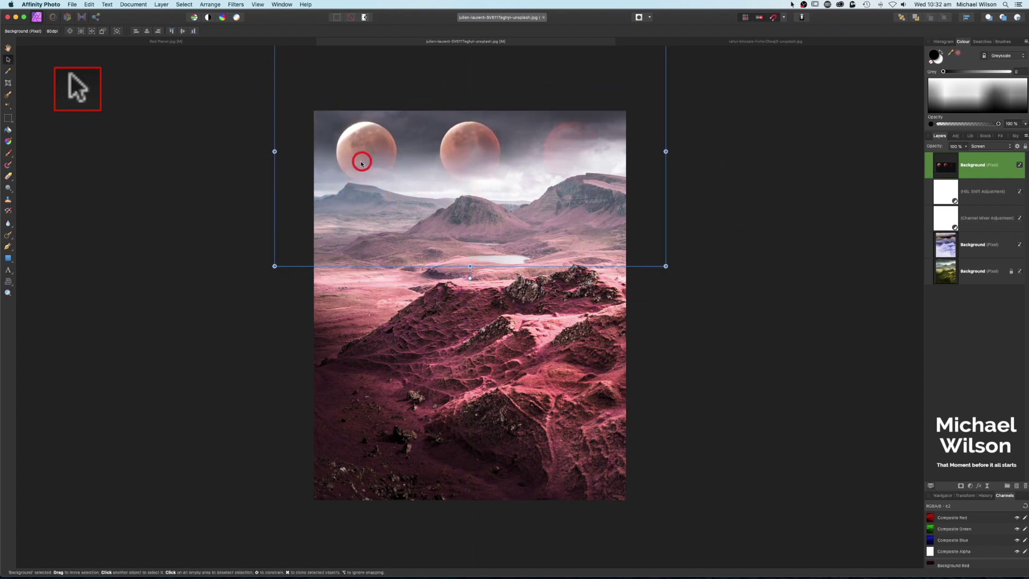
In the moons layer's Blend Options, lower the Underlying Composition Ranges top-right node to fade moons over bright sky
{"action": "double_click", "coordinate": [948, 168]}
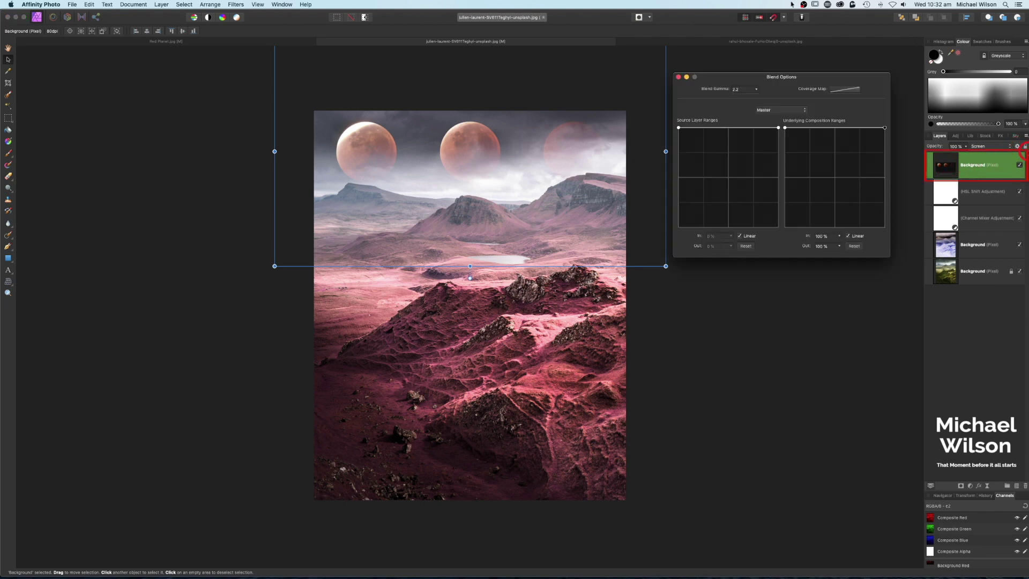
{"action": "left_click_drag", "start_coordinate": [813, 78], "coordinate": [815, 100]}
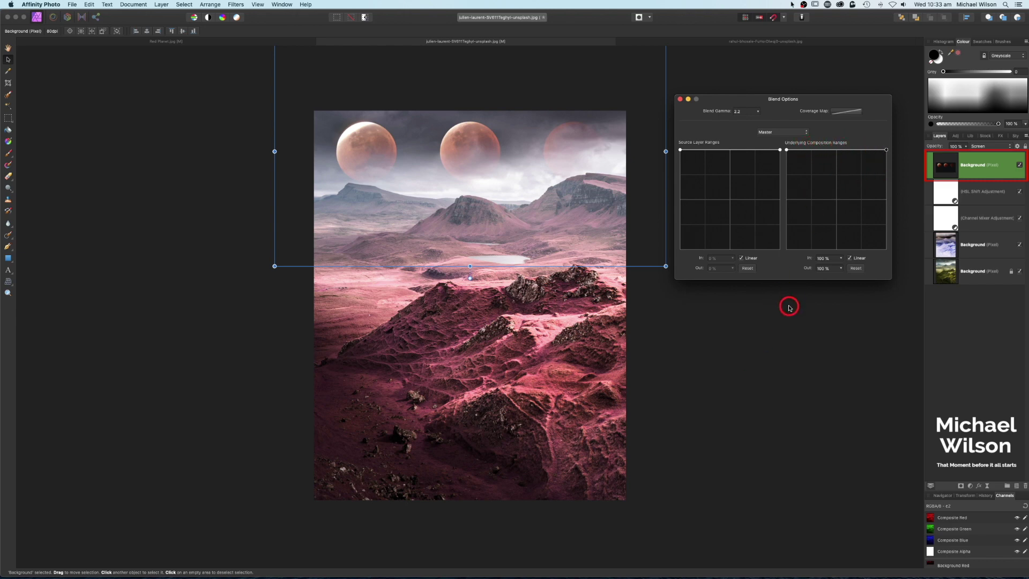
{"action": "left_click_drag", "start_coordinate": [887, 151], "coordinate": [887, 226]}
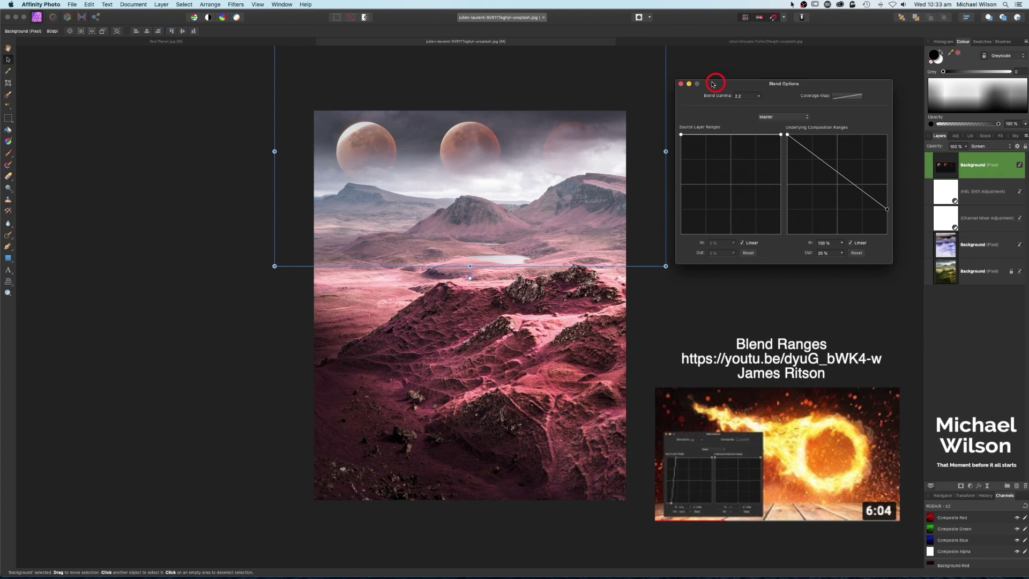
{"action": "left_click", "coordinate": [682, 84]}
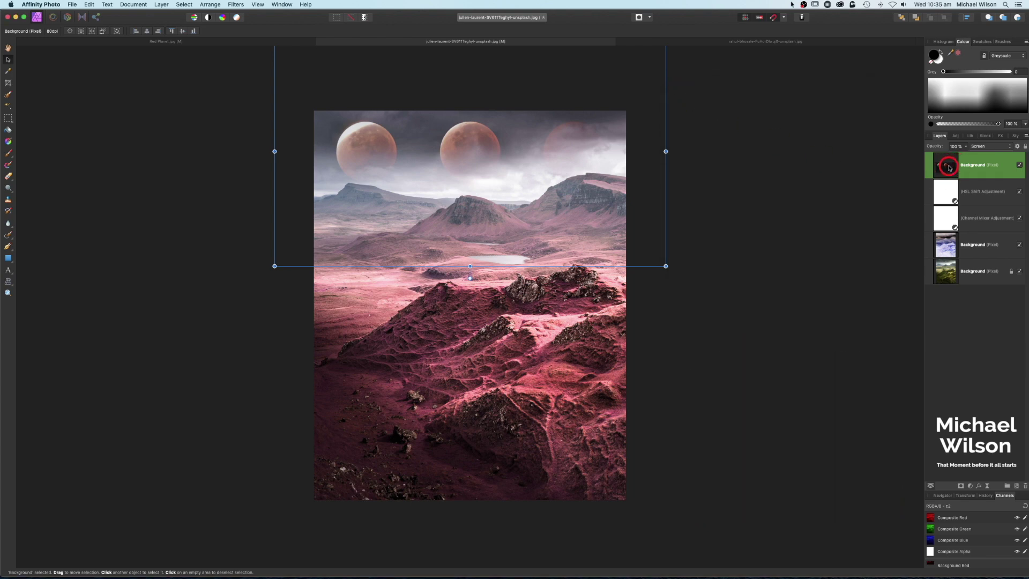
Nest an HSL adjustment under the moons layer and shift its red hues by about 16.8°
{"action": "left_click", "coordinate": [970, 485]}
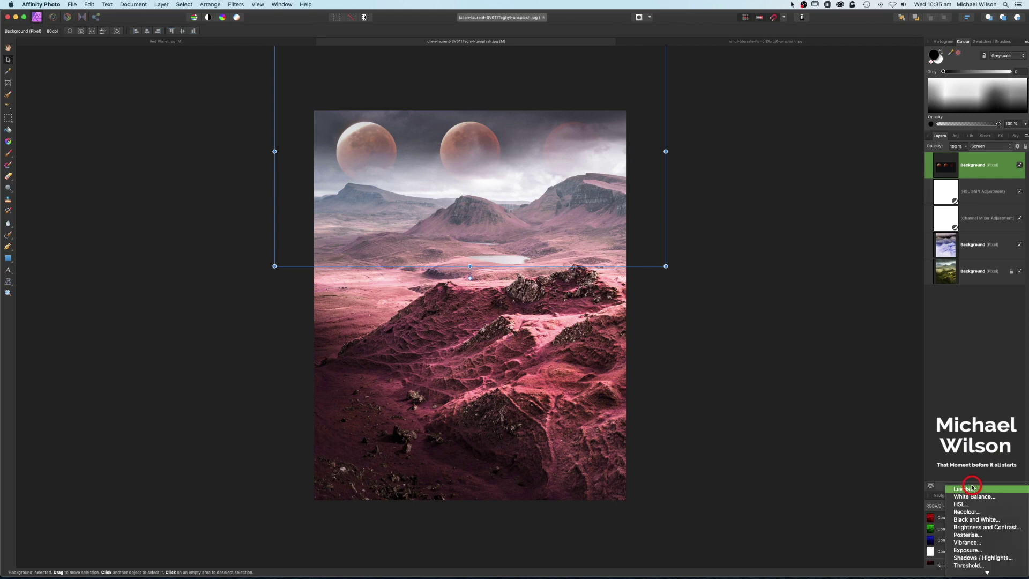
{"action": "left_click", "coordinate": [961, 504]}
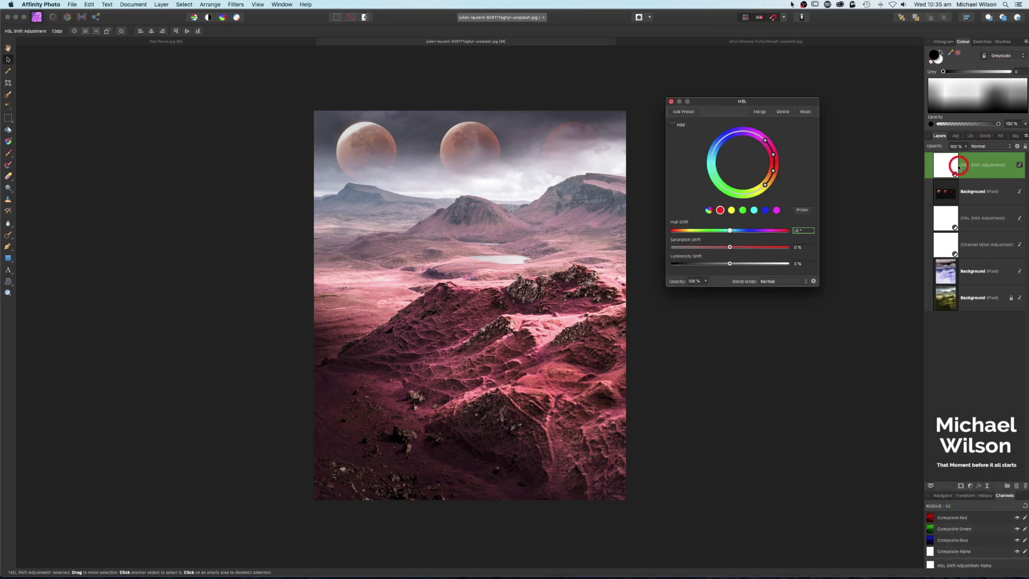
{"action": "left_click_drag", "start_coordinate": [959, 168], "coordinate": [959, 185]}
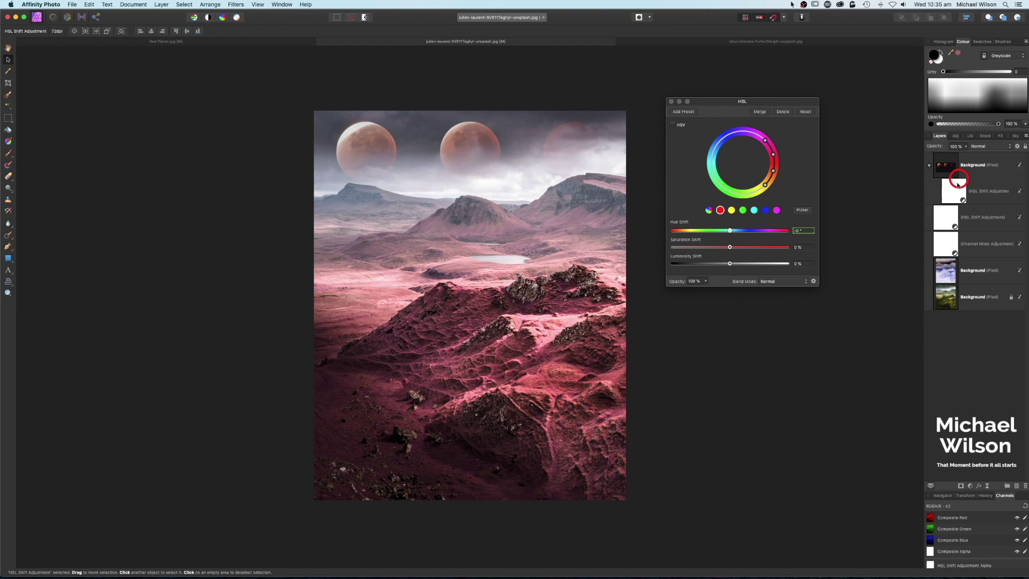
{"action": "left_click", "coordinate": [720, 210]}
{"action": "mouse_move", "coordinate": [730, 231]}
{"action": "left_mouse_down"}
{"action": "mouse_move", "coordinate": [734, 247]}
{"action": "mouse_move", "coordinate": [738, 232]}
{"action": "left_mouse_up"}
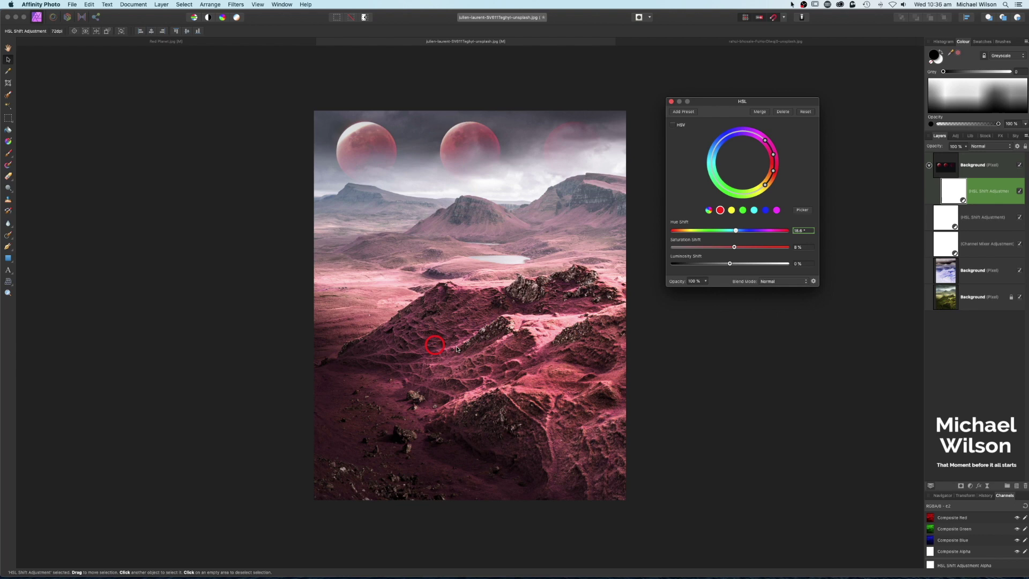
Add a Curves adjustment over everything with a lifted black point and an S-shaped contrast curve
{"action": "left_click", "coordinate": [673, 103]}
{"action": "left_click", "coordinate": [929, 165]}
{"action": "left_click", "coordinate": [968, 163]}
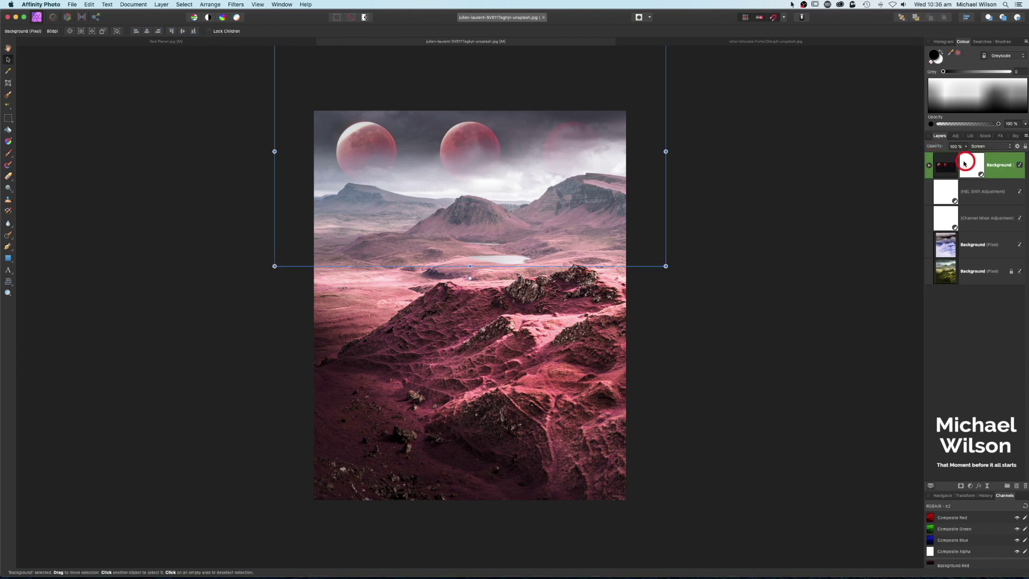
{"action": "left_click", "coordinate": [971, 486]}
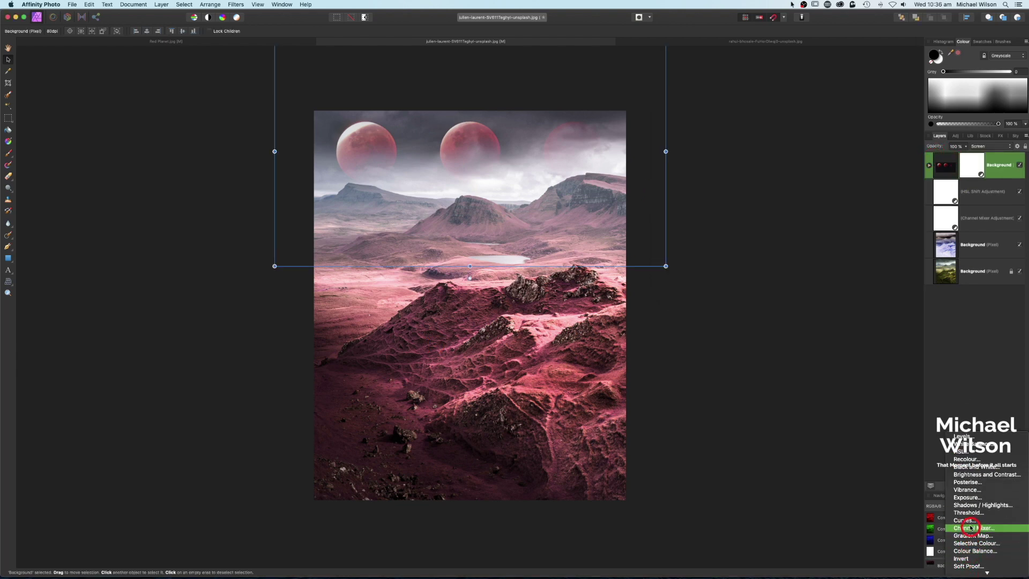
{"action": "left_click", "coordinate": [965, 520]}
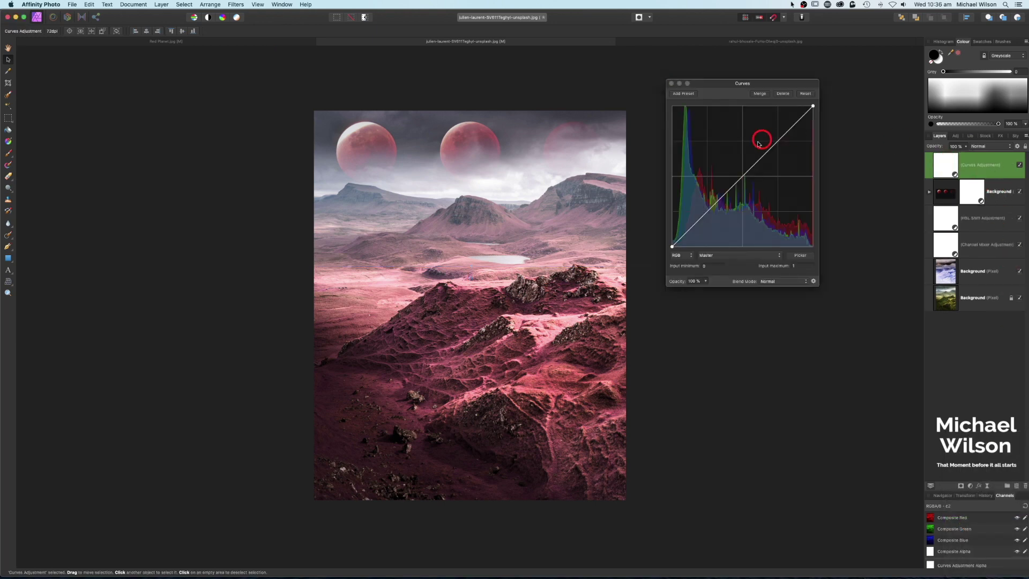
{"action": "left_click", "coordinate": [673, 247]}
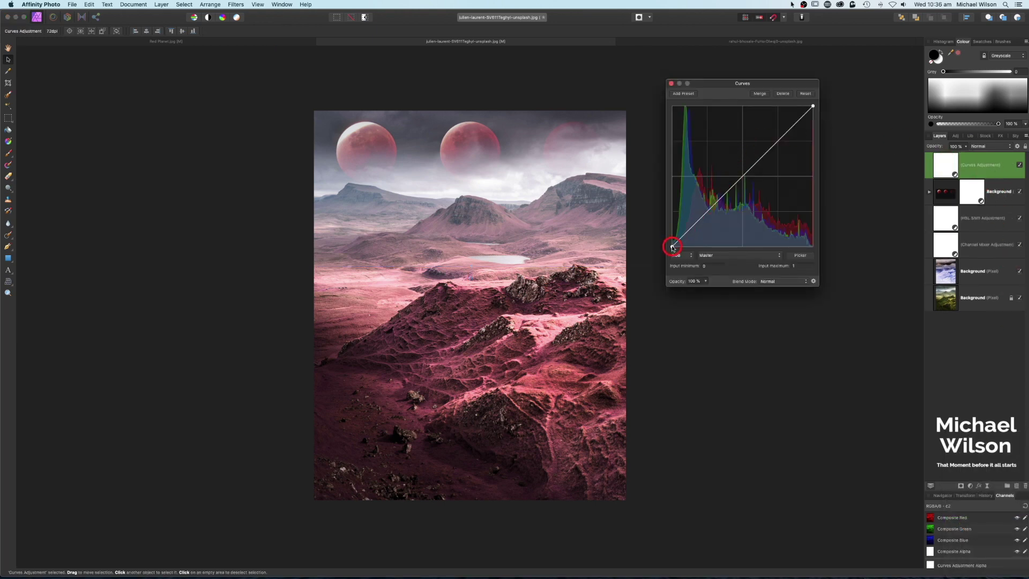
{"action": "left_click_drag", "start_coordinate": [672, 247], "coordinate": [707, 215]}
{"action": "left_click", "coordinate": [706, 212]}
{"action": "left_click", "coordinate": [780, 141]}
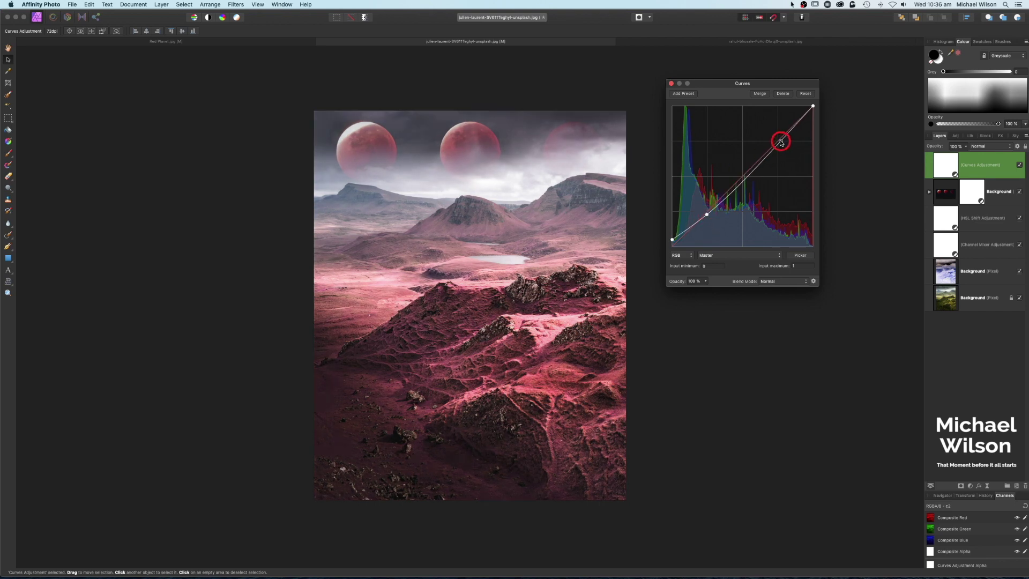
{"action": "left_click_drag", "start_coordinate": [780, 142], "coordinate": [777, 139]}
{"action": "left_click", "coordinate": [709, 216]}
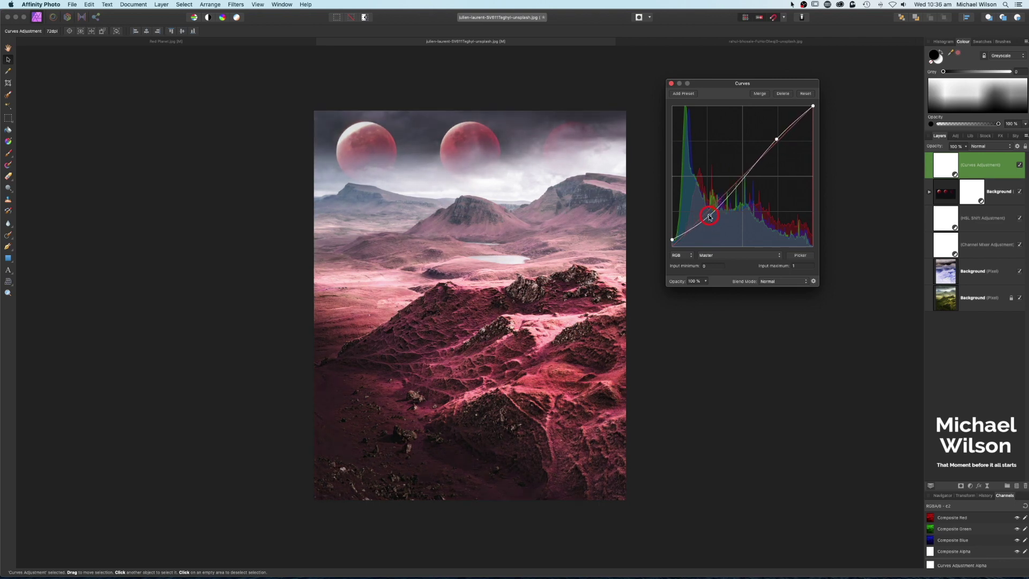
{"action": "left_click_drag", "start_coordinate": [710, 216], "coordinate": [709, 215]}
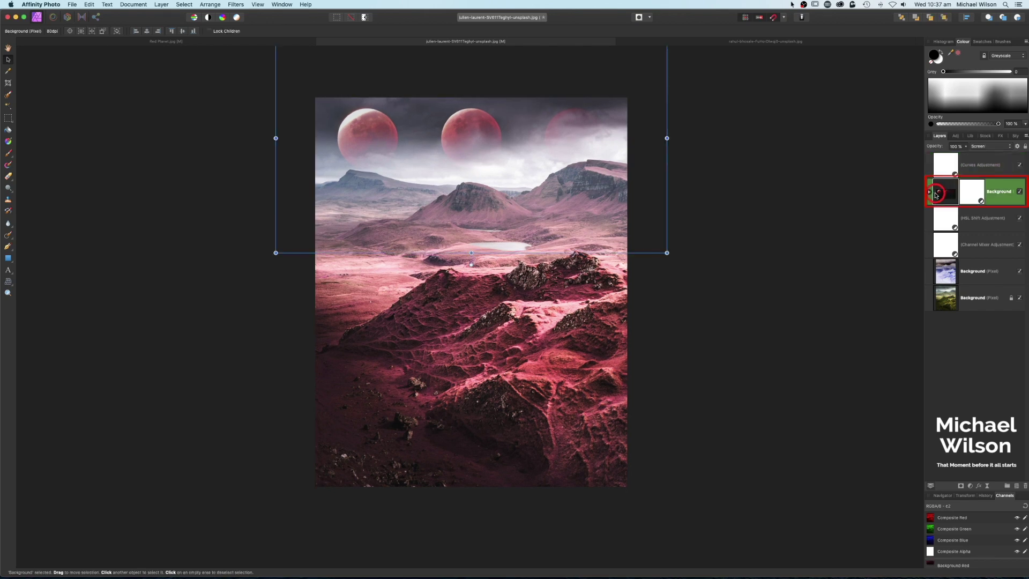
Lower the moons layer opacity to about 73%
{"action": "left_click", "coordinate": [937, 193]}
{"action": "left_click", "coordinate": [965, 147]}
{"action": "left_click_drag", "start_coordinate": [965, 156], "coordinate": [949, 157]}
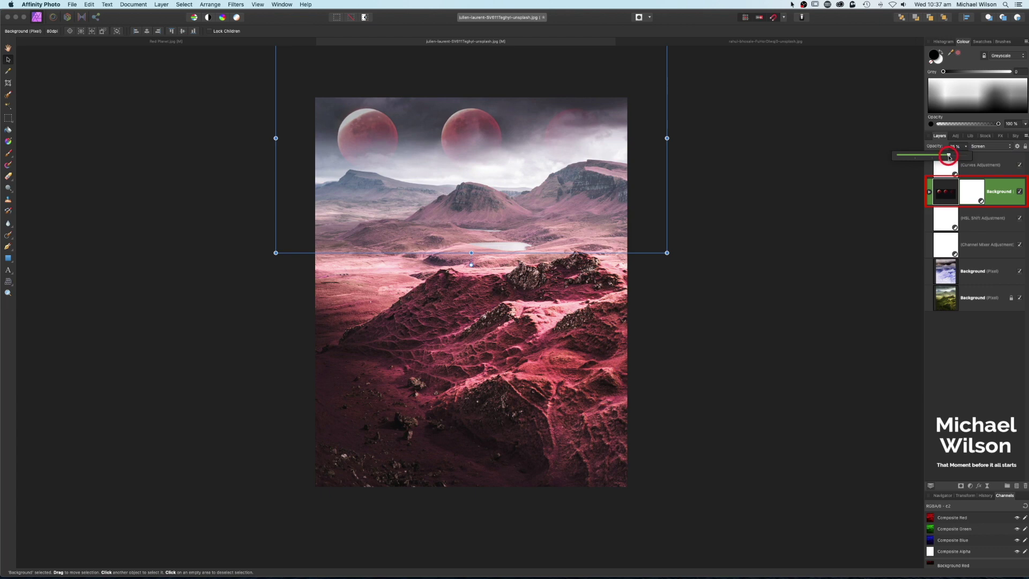
{"action": "left_click", "coordinate": [877, 262]}
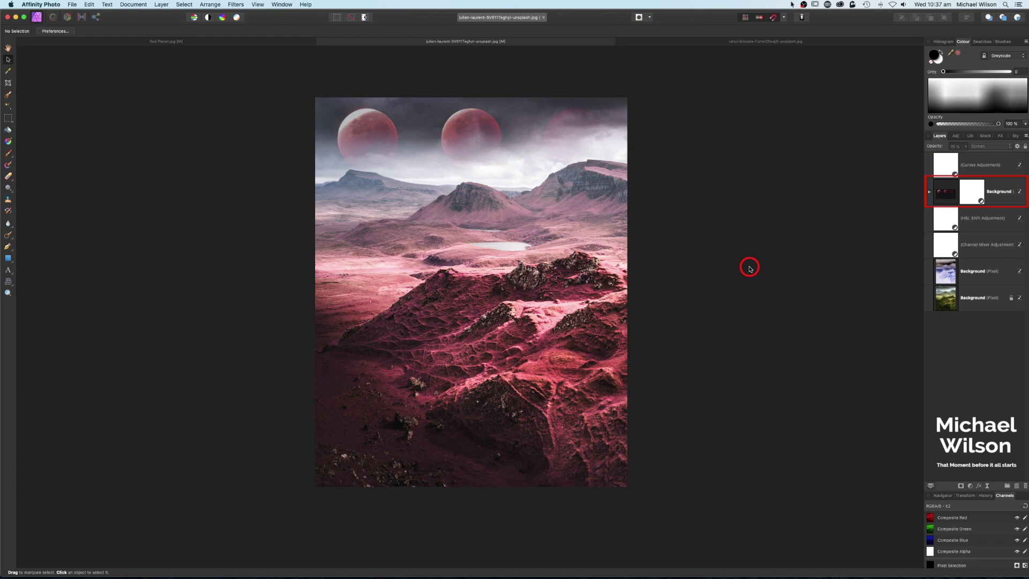